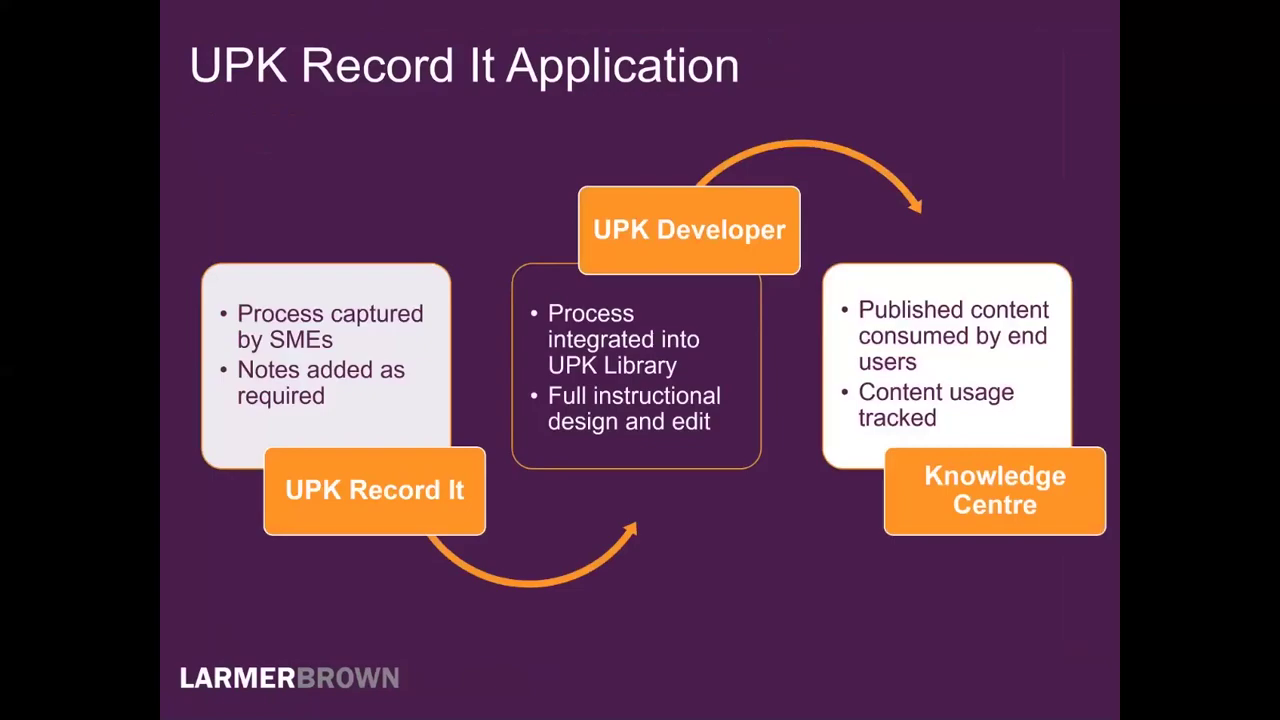
key("Right")
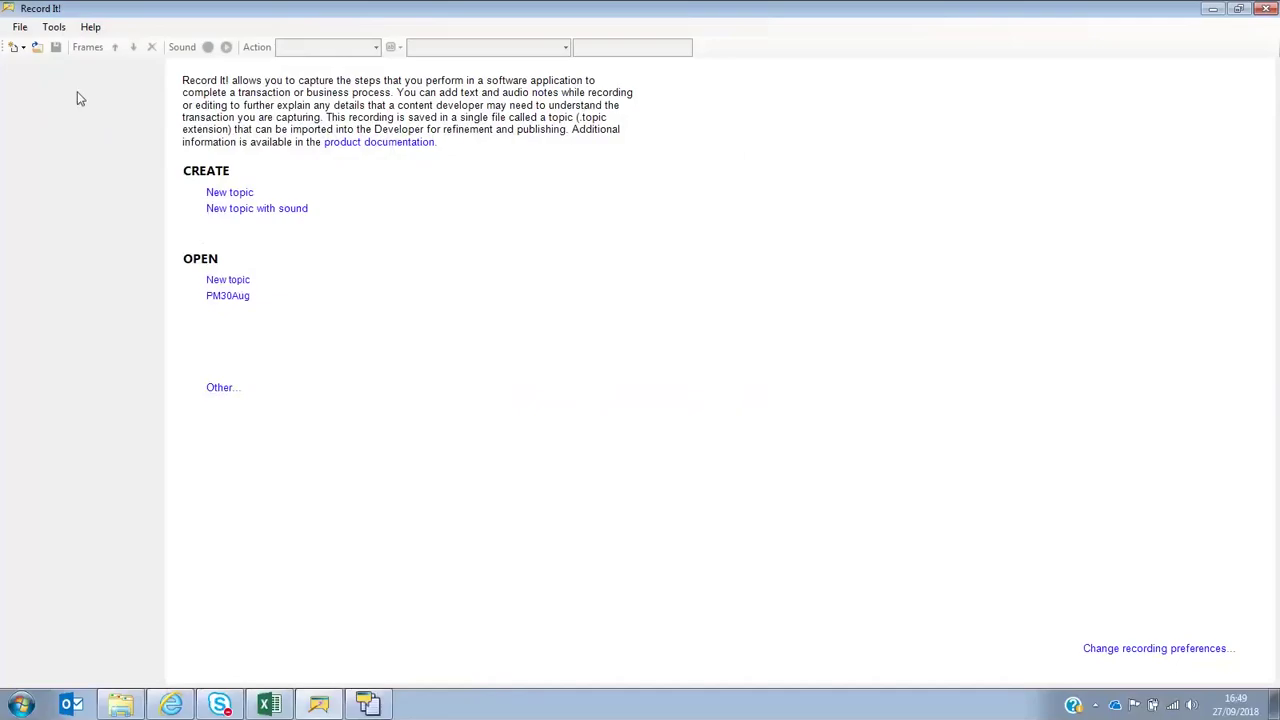
- Create a new topic without sound in Record It! and start recording the blank Excel workbook
left_click(238, 196)
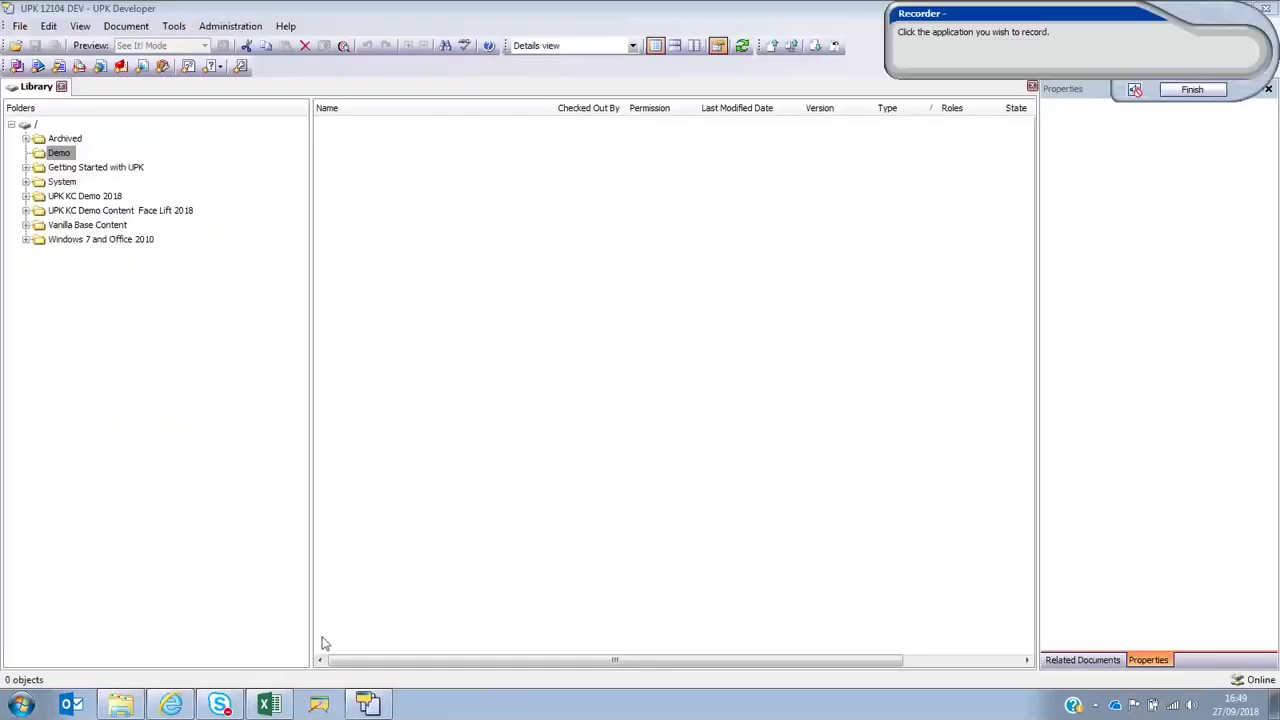
left_click(270, 705)
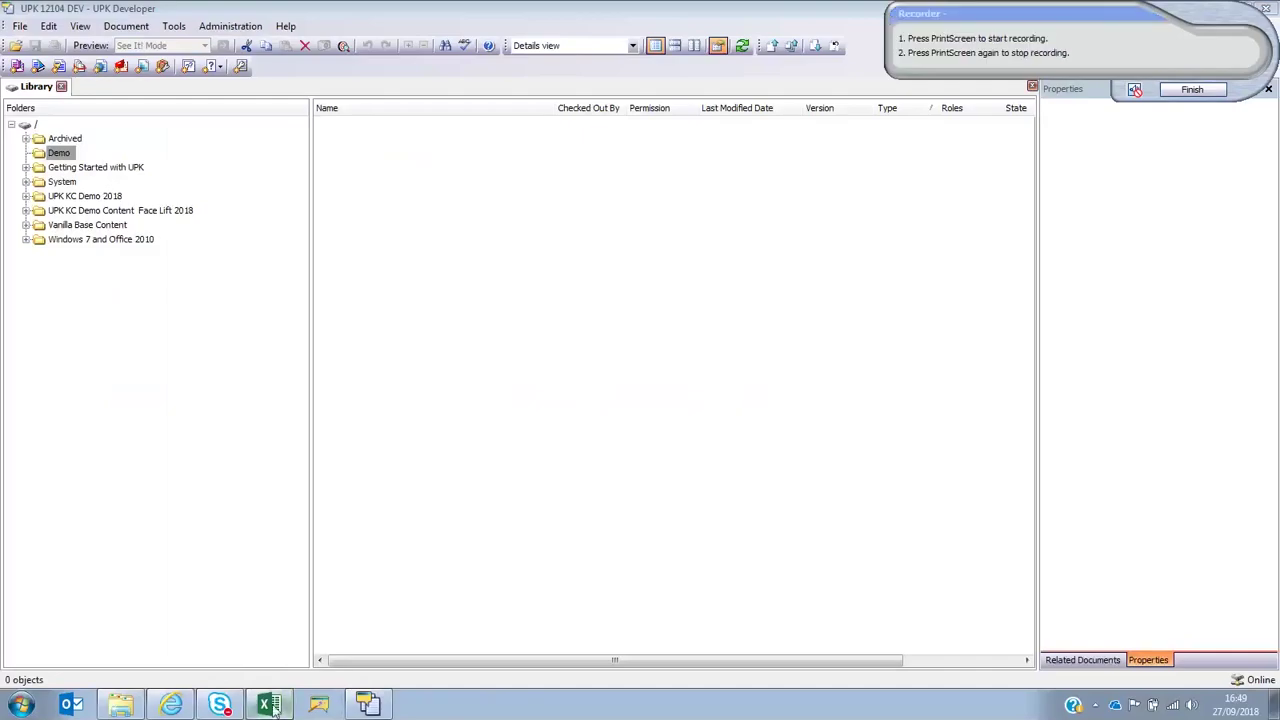
left_click(957, 16)
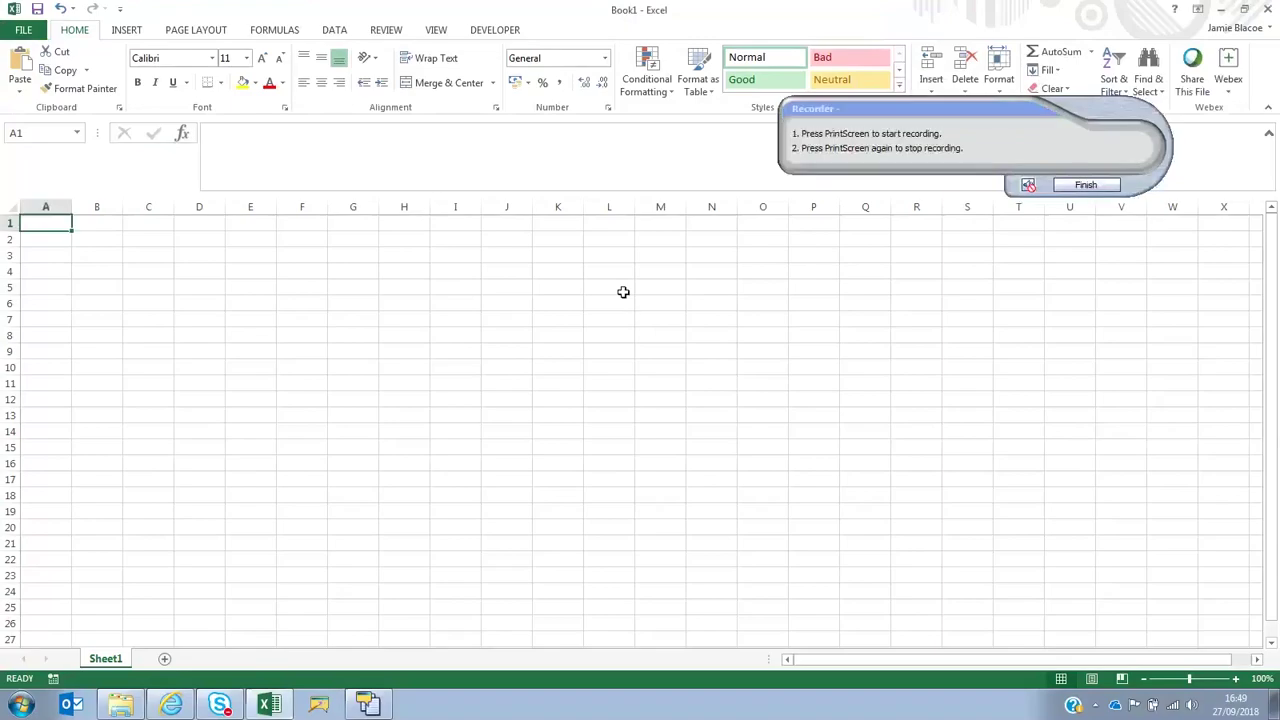
key("Print")
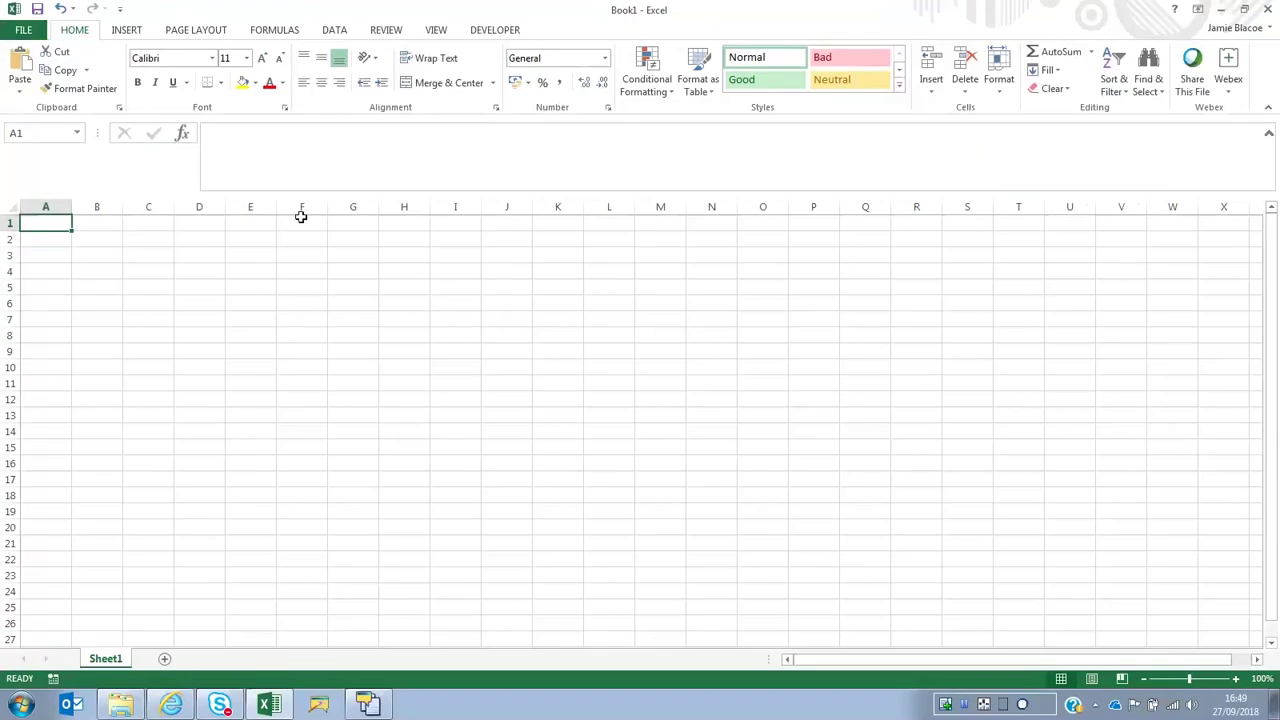
- Record inserting a Horizontal Picture List SmartArt graphic into the Excel sheet
left_click(128, 30)
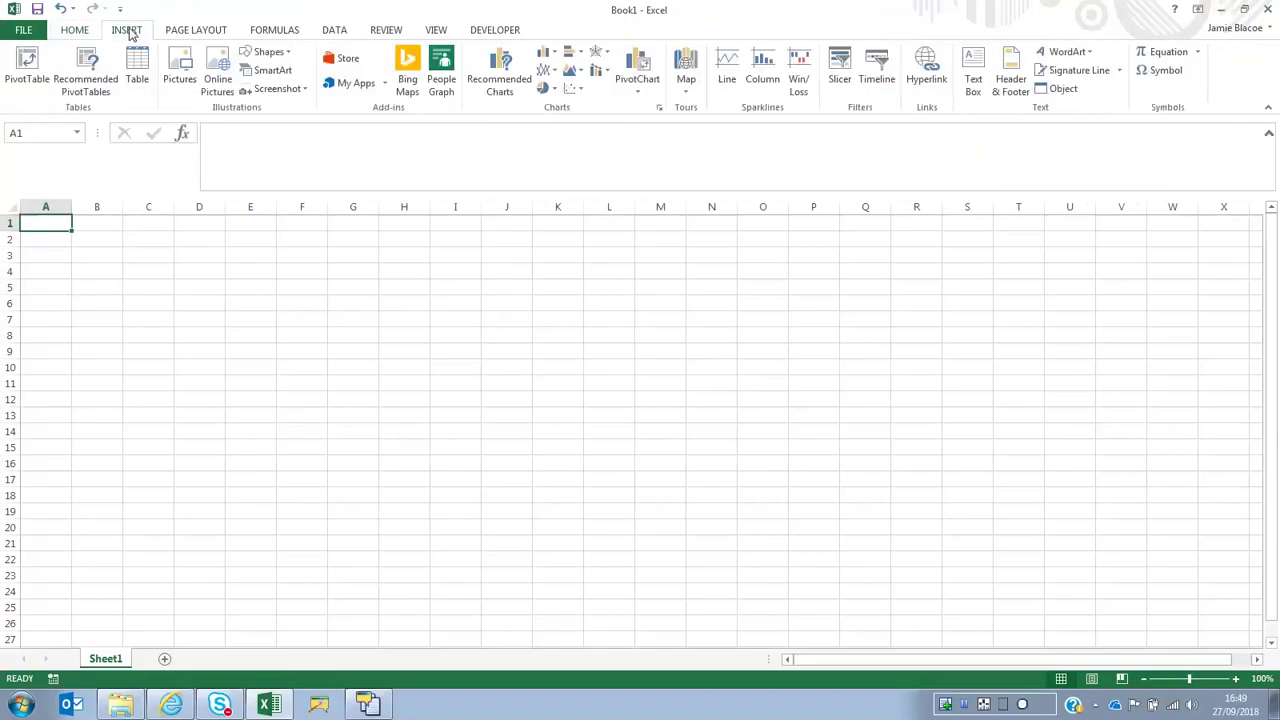
left_click(270, 70)
left_click(628, 443)
left_click(815, 478)
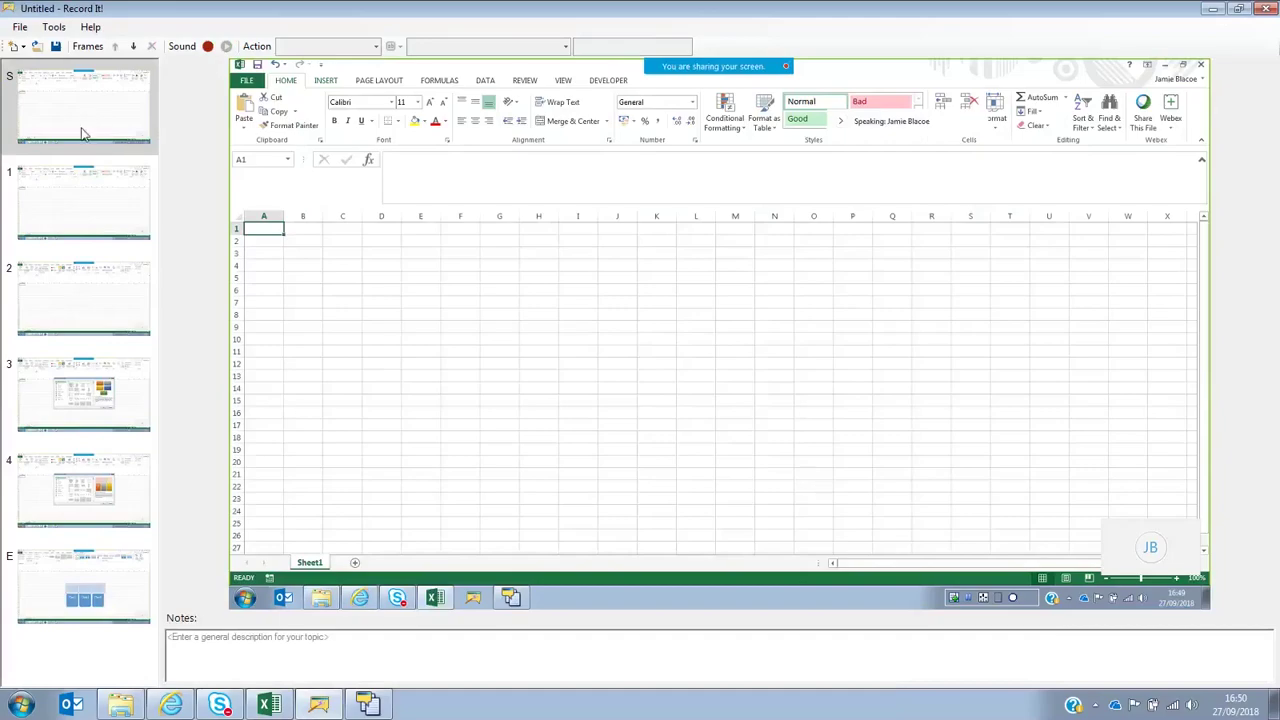
- Change the object name of the recorded action in frame 1 to INSERT
left_click(64, 196)
left_click(77, 283)
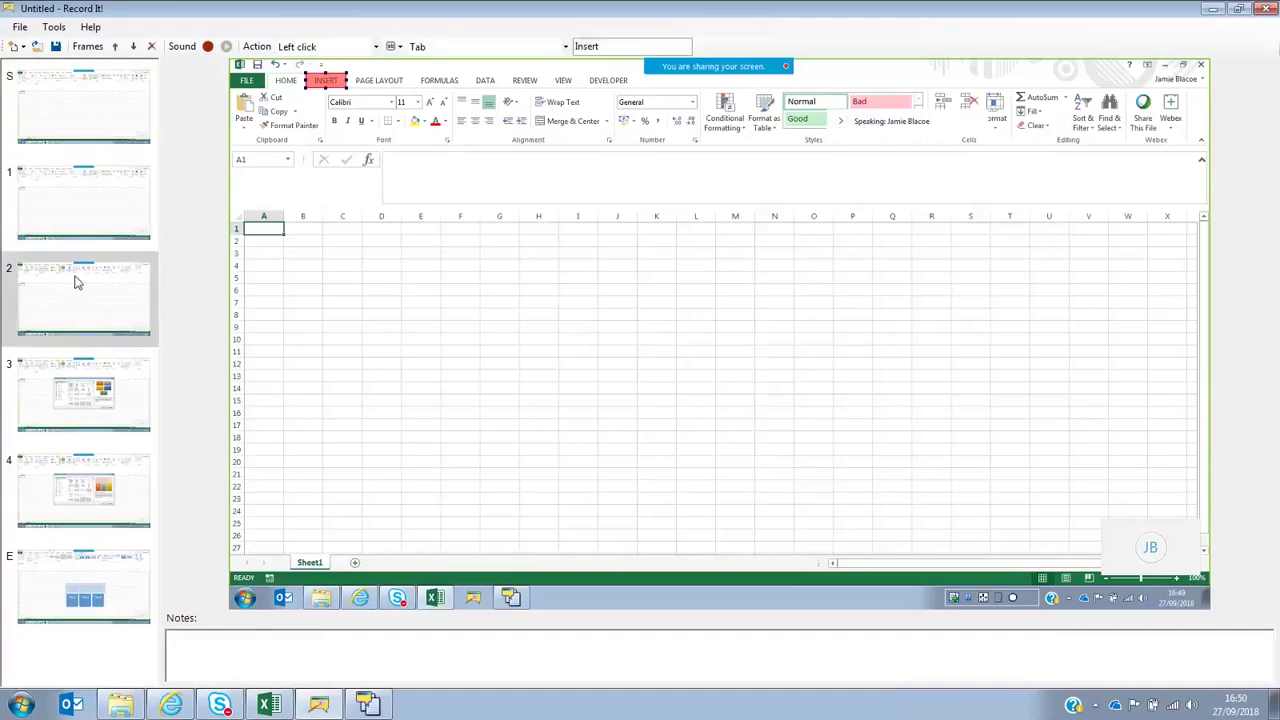
left_click(88, 202)
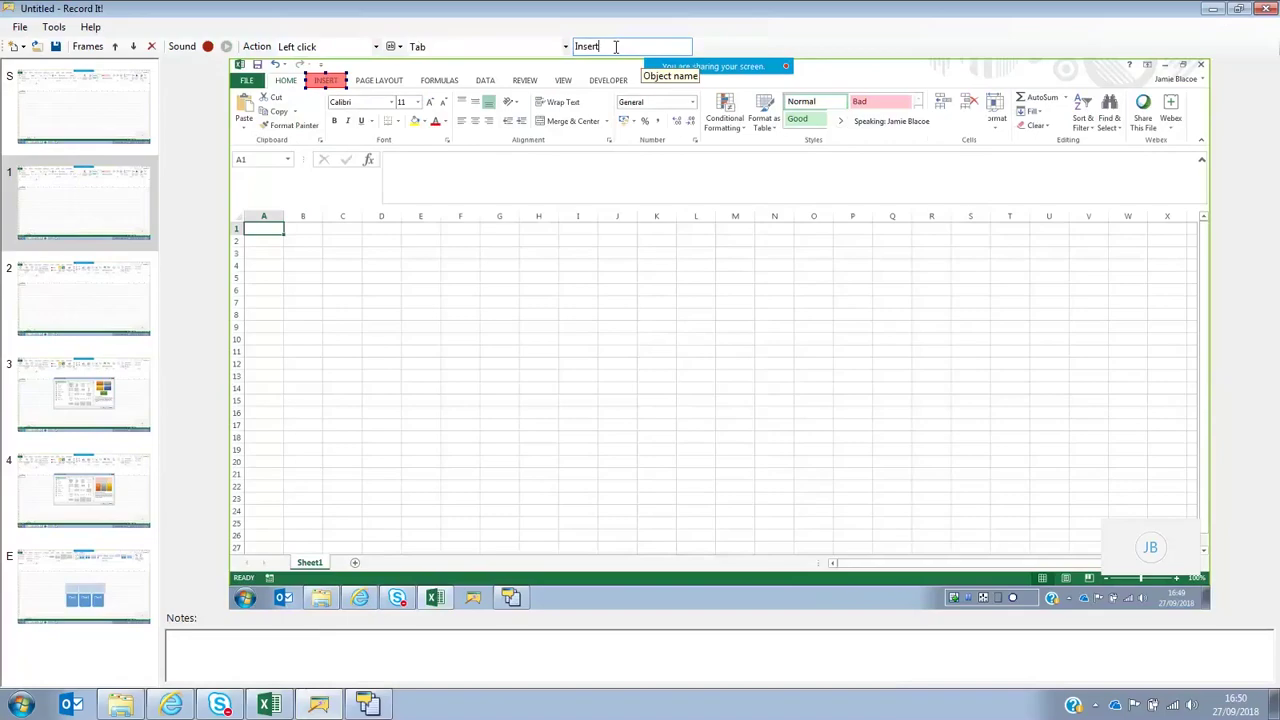
key("BackSpace")
key("BackSpace")
key("BackSpace")
key("BackSpace")
key("BackSpace")
type("NSERT")
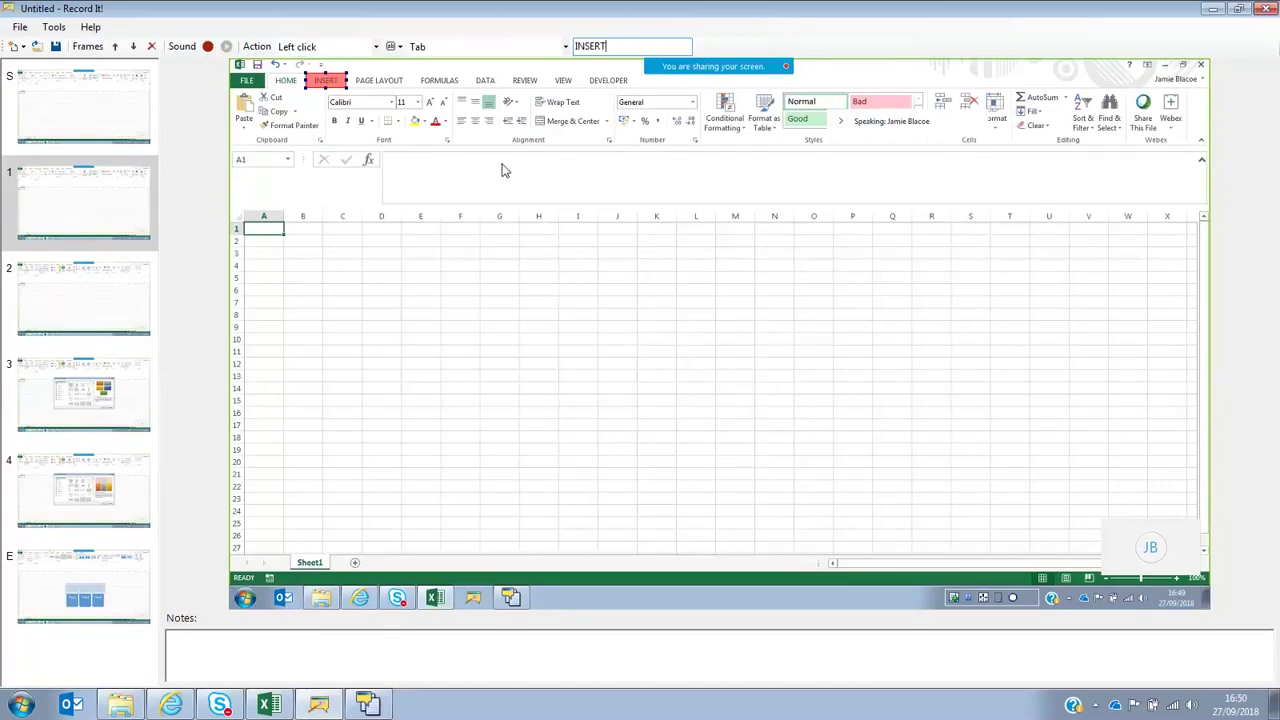
- Check the object type options for frame 1 and review the recorded actions in frames 2 and 3
left_click(565, 46)
left_click(565, 50)
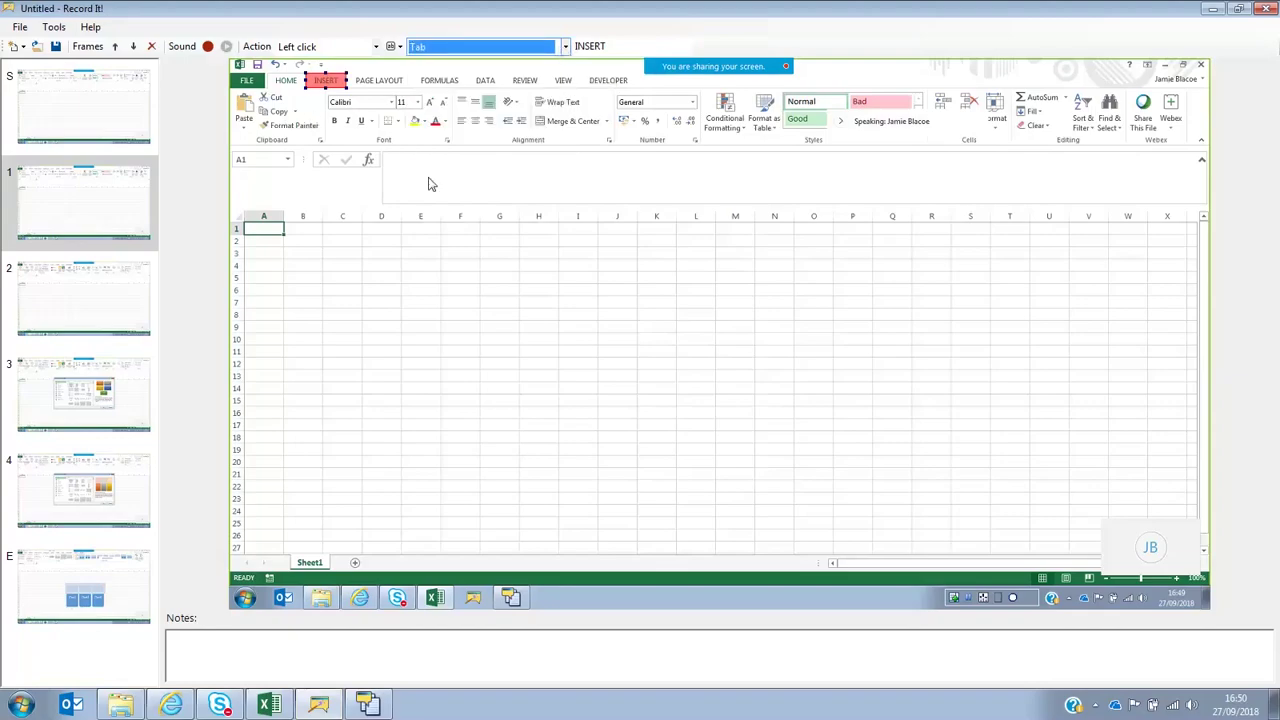
left_click(126, 286)
left_click(120, 388)
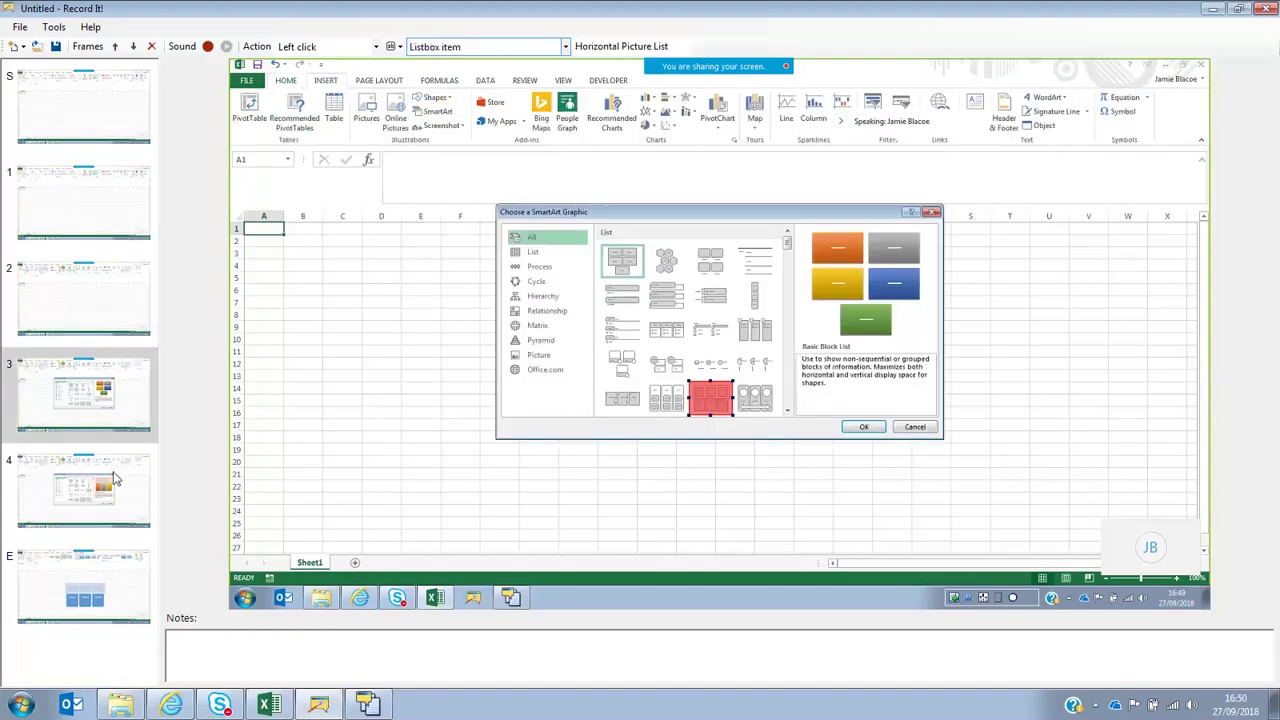
- Add the note "Somes notes" to frame 1
left_click(105, 204)
left_click(219, 645)
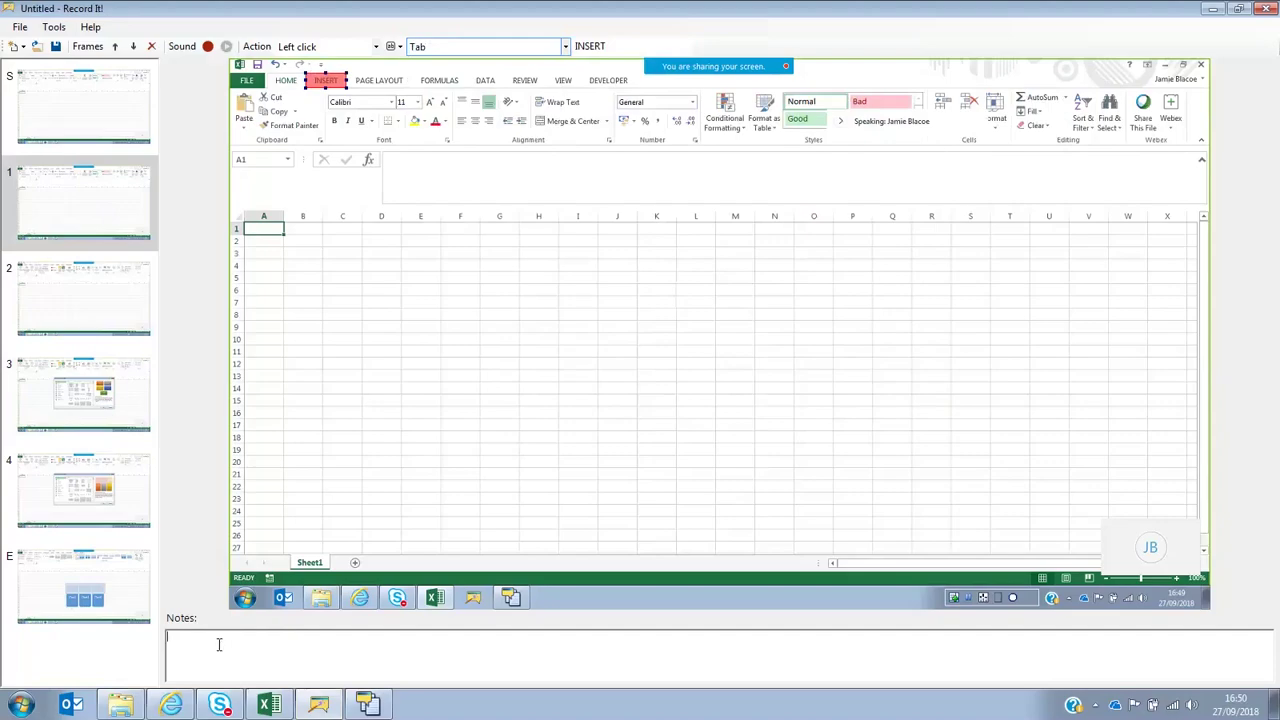
type("Somes notes")
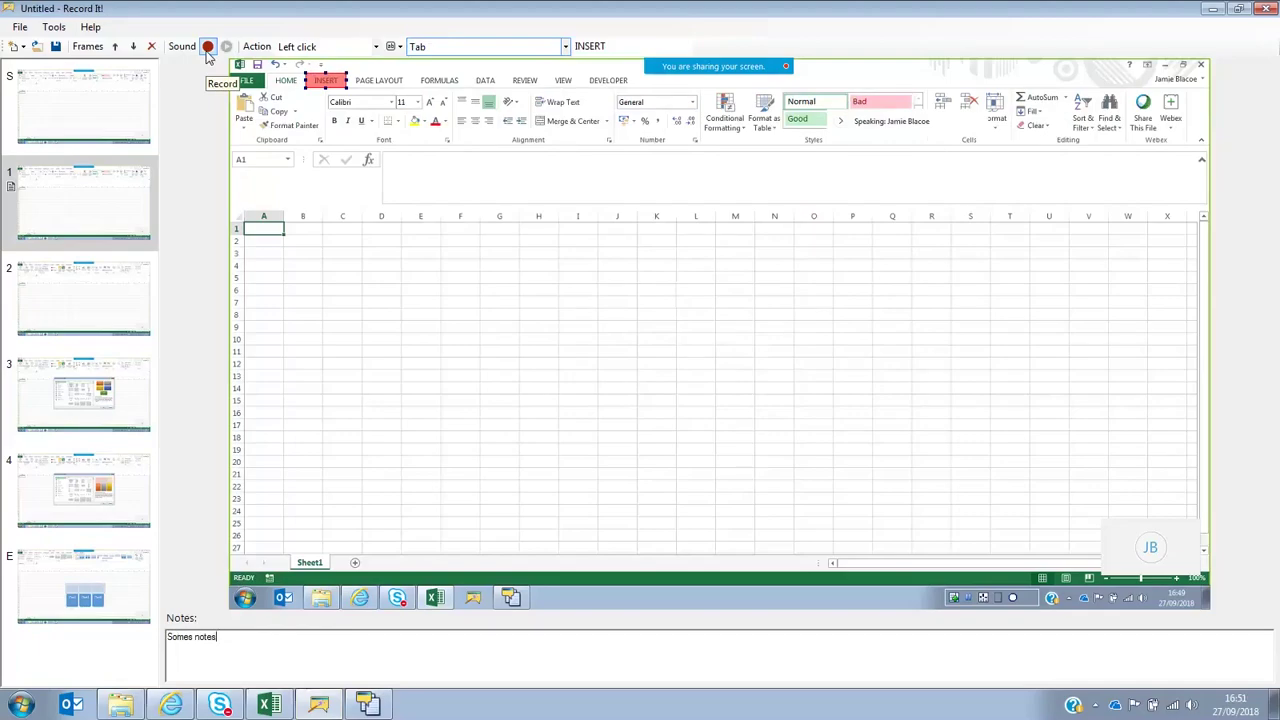
- Save the recording to the Desktop as Excel2709.topic
left_click(56, 47)
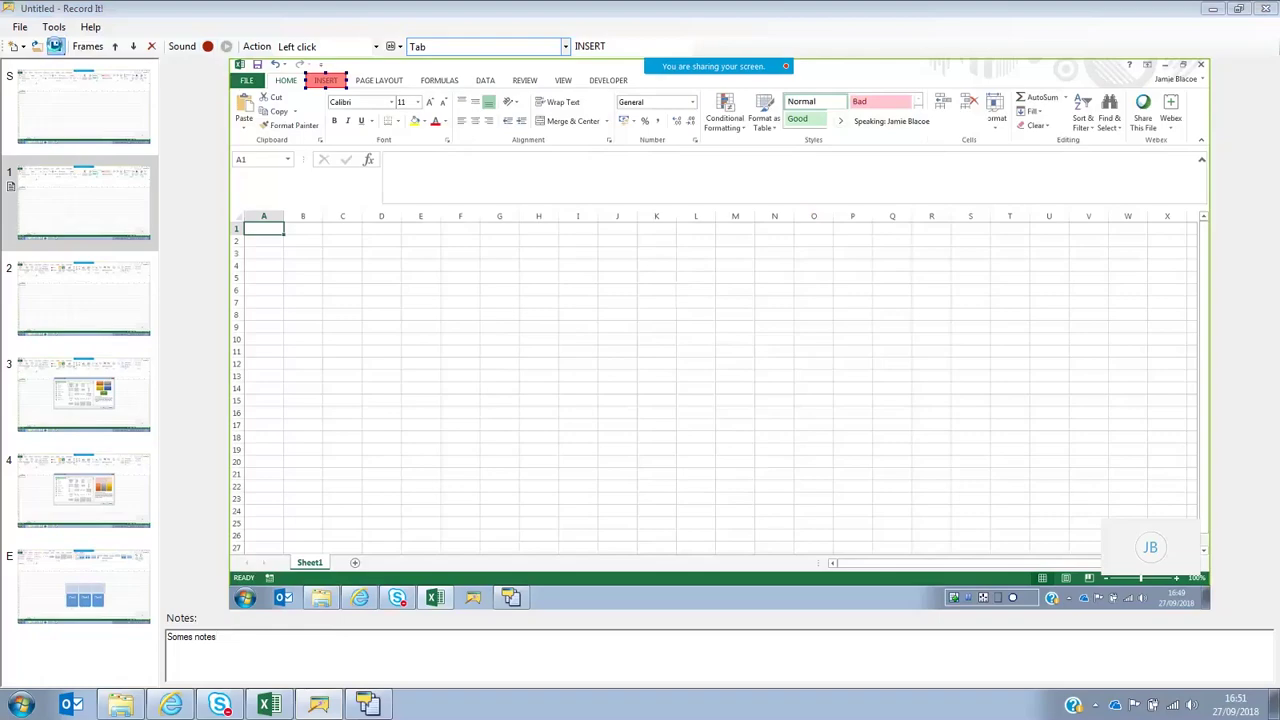
left_click_drag(377, 300, 377, 245)
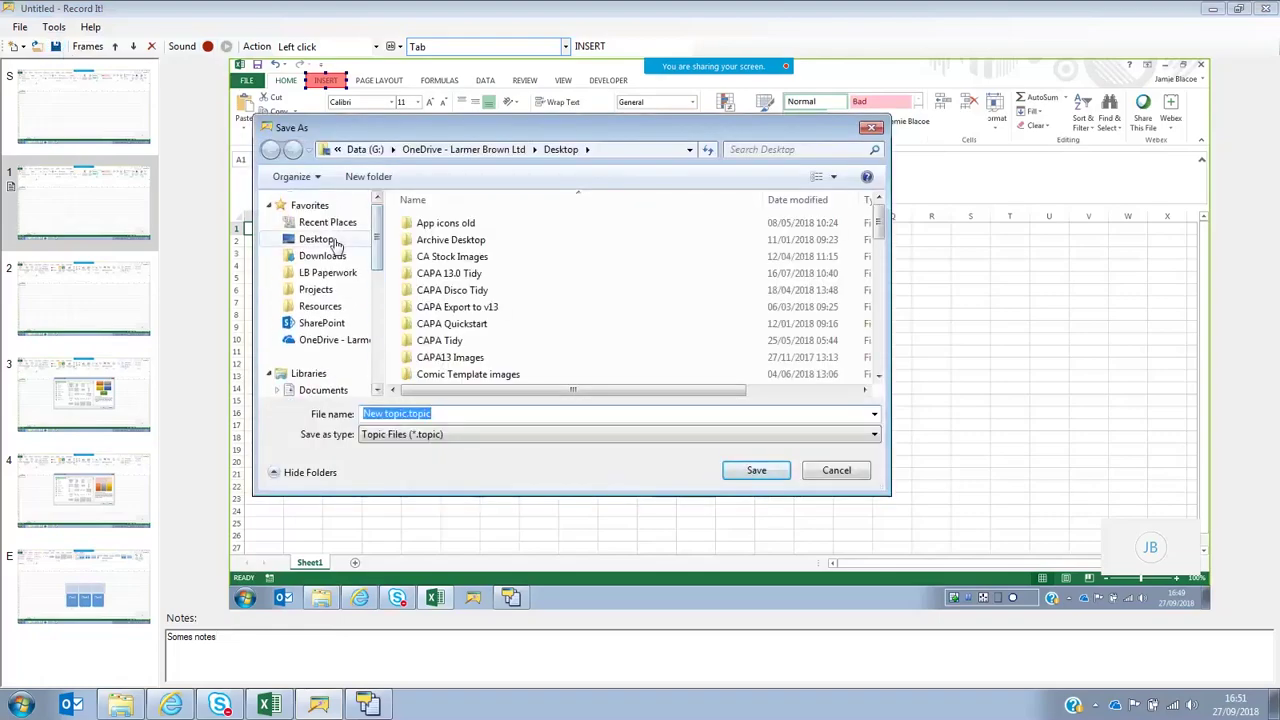
left_click(316, 239)
triple_click(408, 413)
type("Excel2709.toic")
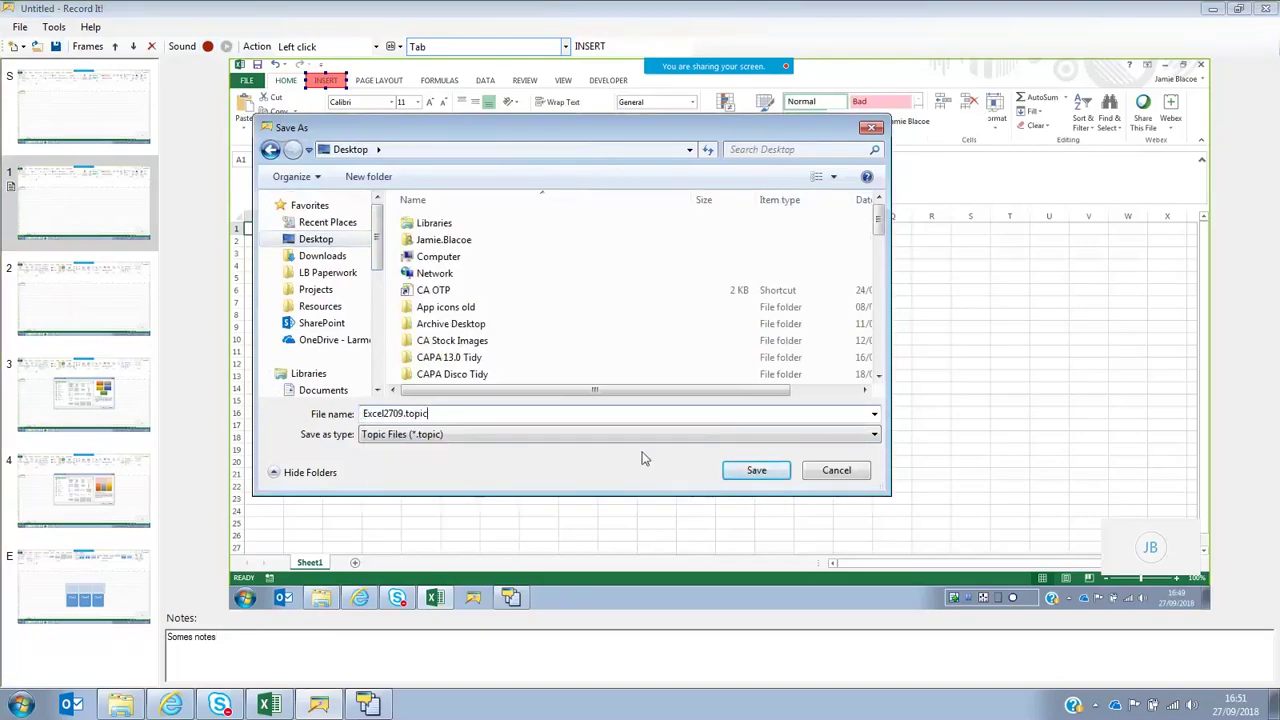
left_click(727, 470)
left_click(757, 470)
left_click(738, 358)
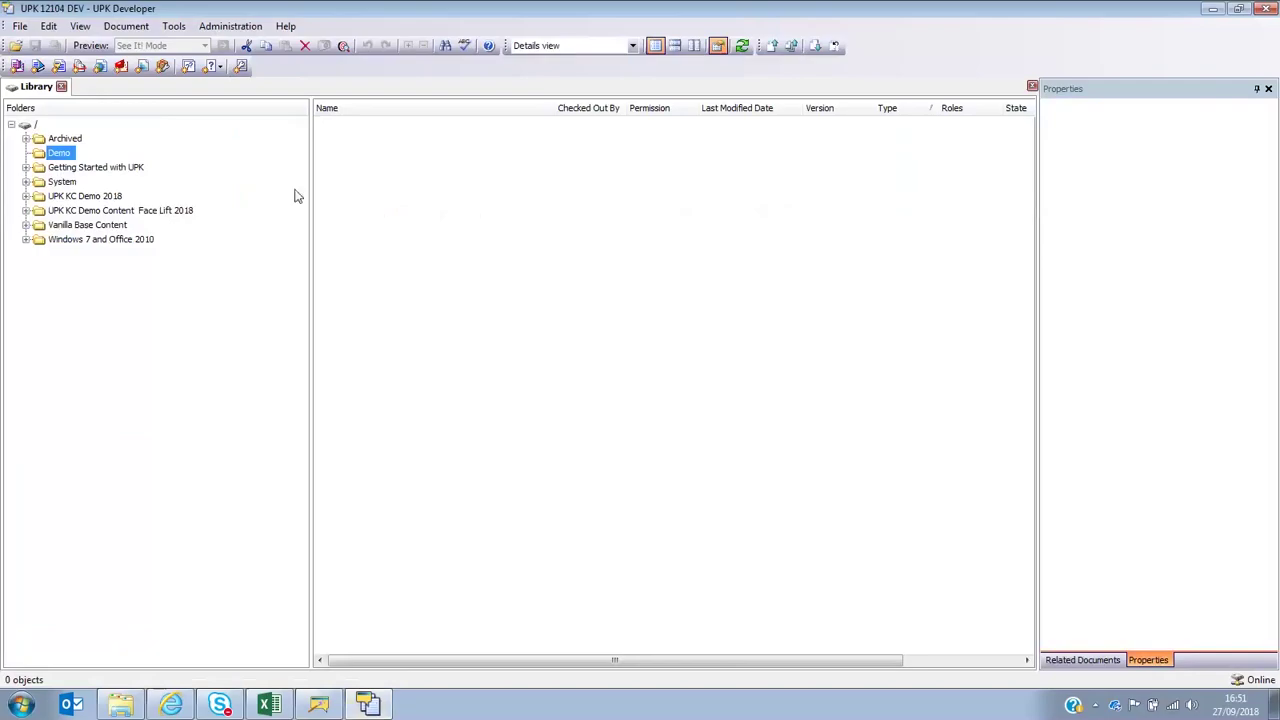
- Import the Excel2709 topic from Record It! into the Demo folder of the UPK Developer library
left_click(179, 29)
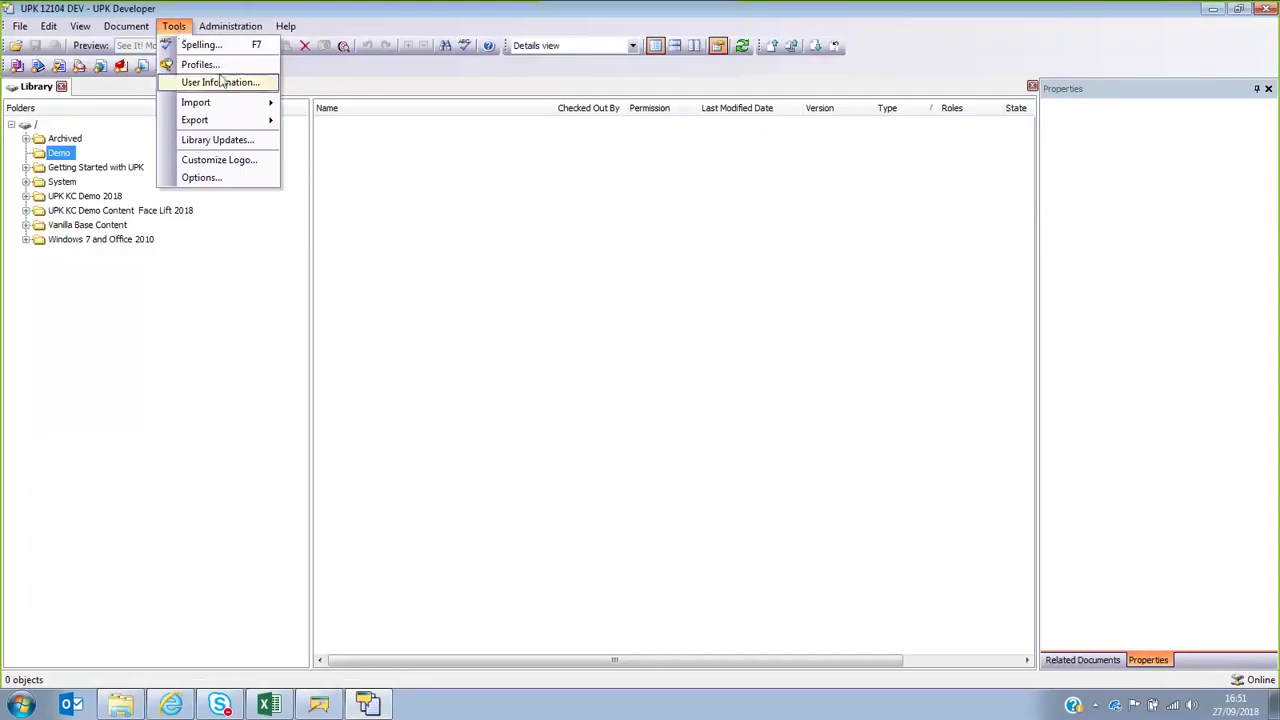
mouse_move(231, 108)
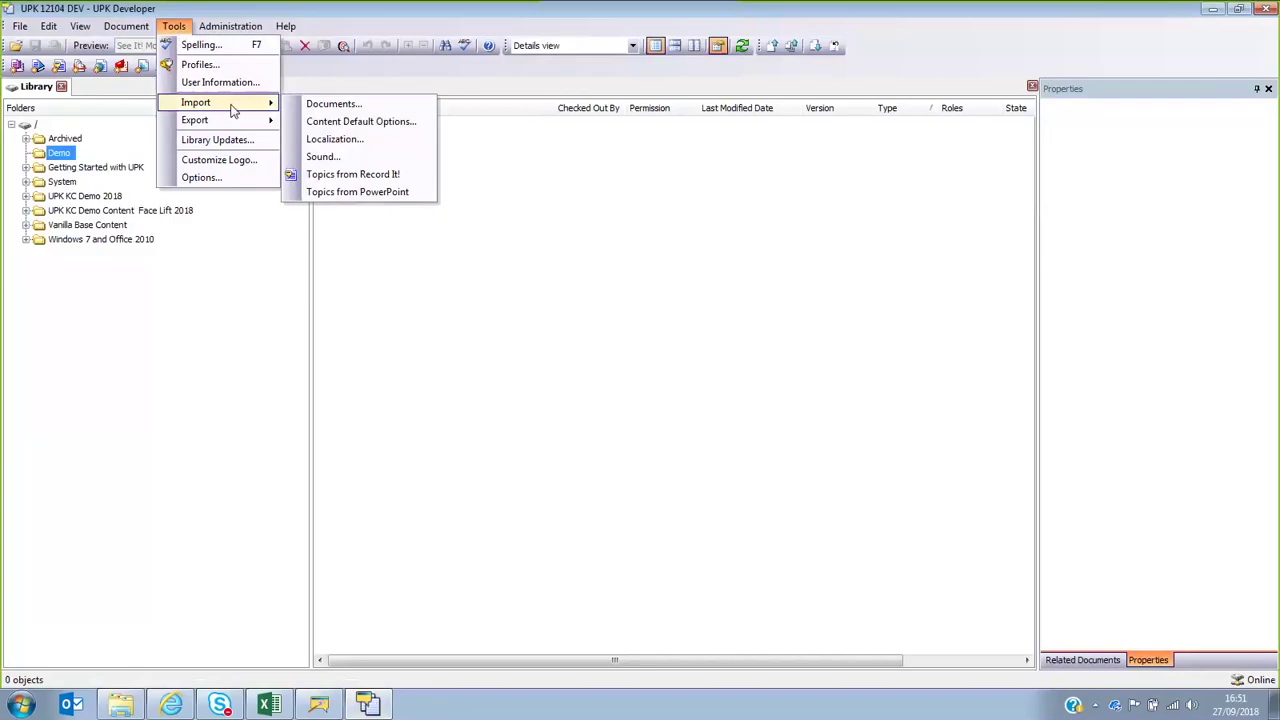
left_click(352, 174)
left_click(770, 309)
left_click(549, 403)
left_click_drag(985, 385, 987, 525)
left_click(689, 523)
left_click(861, 635)
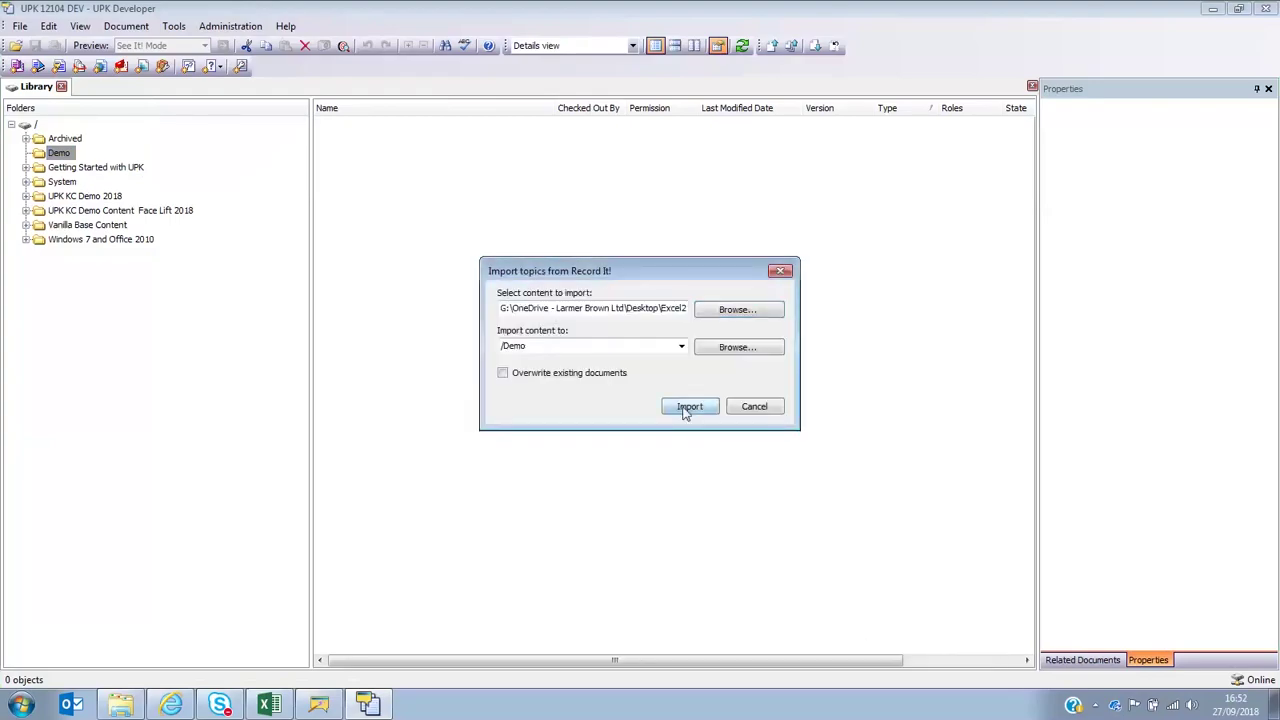
left_click(686, 408)
left_click(638, 377)
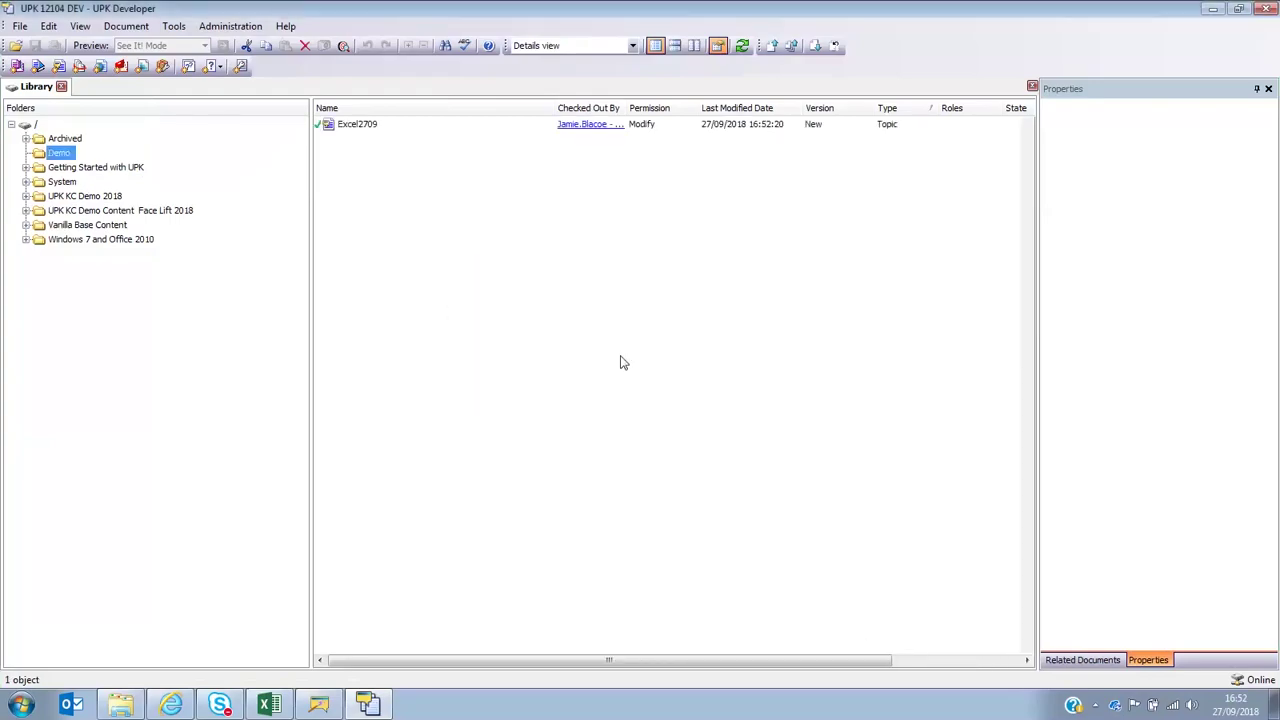
- Preview the imported Excel2709 topic in Try It! mode and start the simulation
left_click(363, 130)
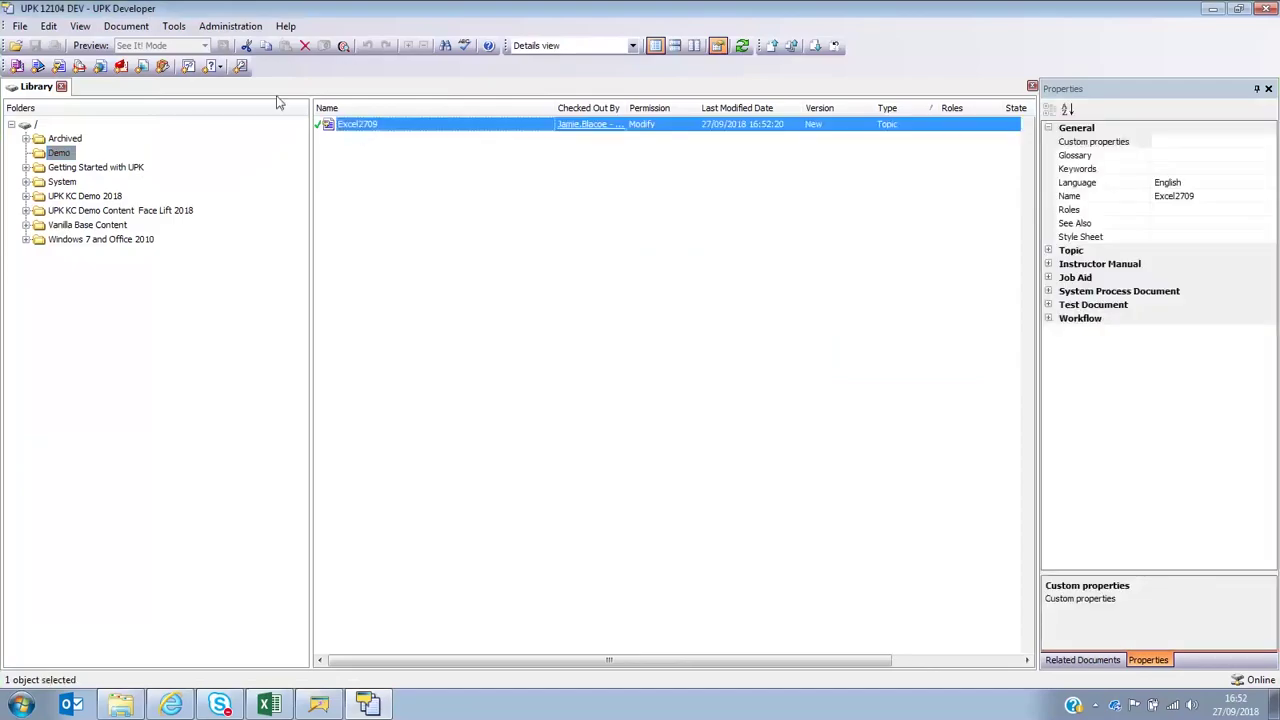
left_click(205, 45)
left_click(150, 72)
left_click(222, 45)
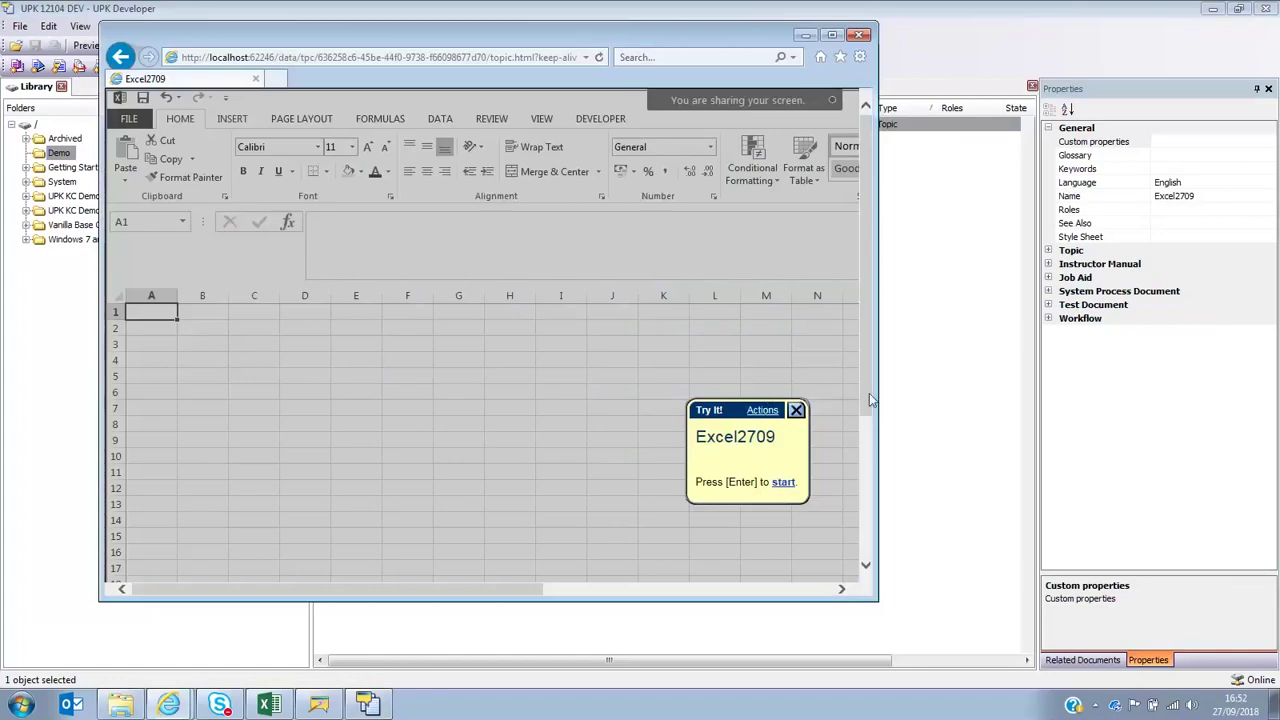
scroll(865, 435, "down", 2)
left_click_drag(865, 295, 863, 146)
left_click(783, 482)
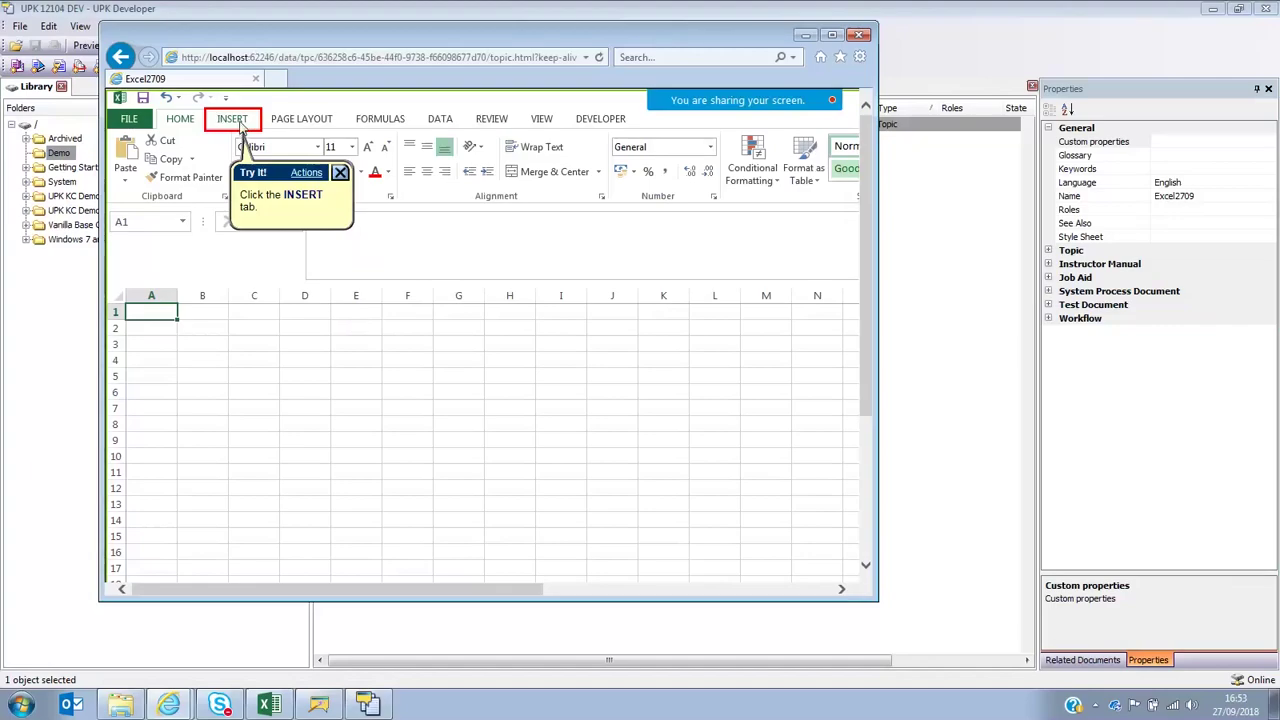
- Complete the simulated insertion of the Horizontal Picture List SmartArt graphic and close the preview
left_click(240, 126)
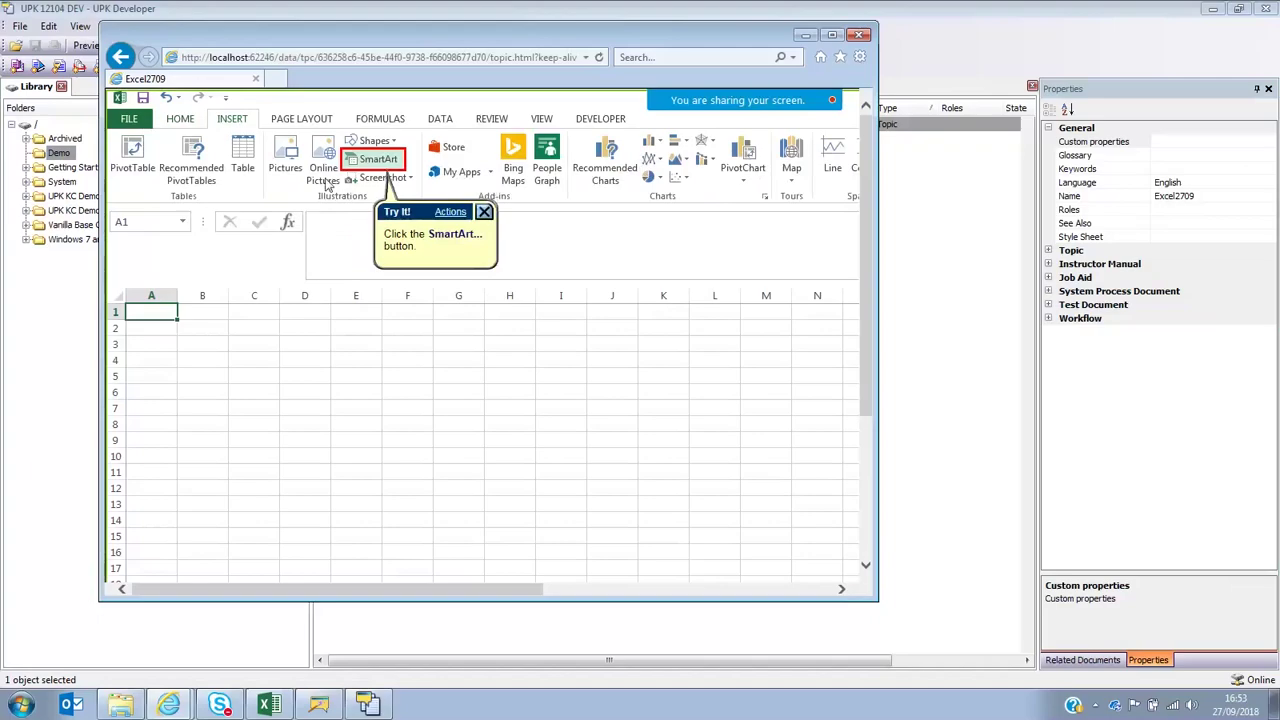
left_click(373, 160)
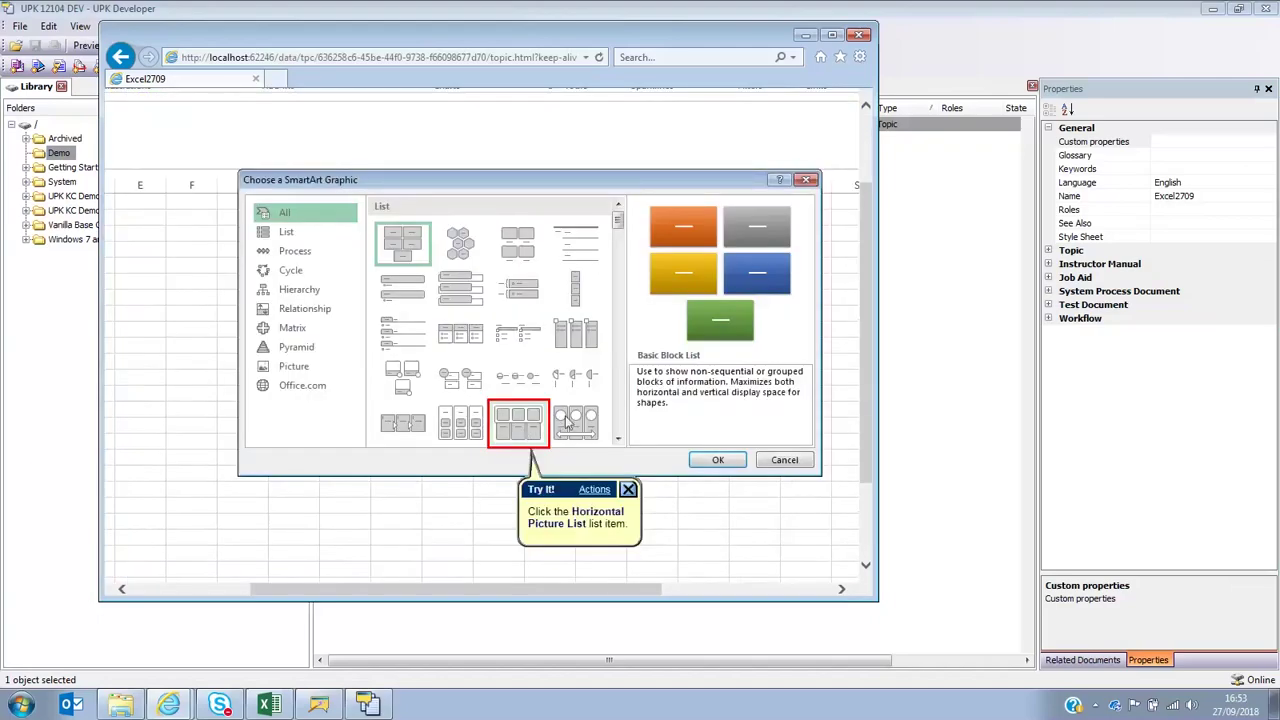
left_click(514, 444)
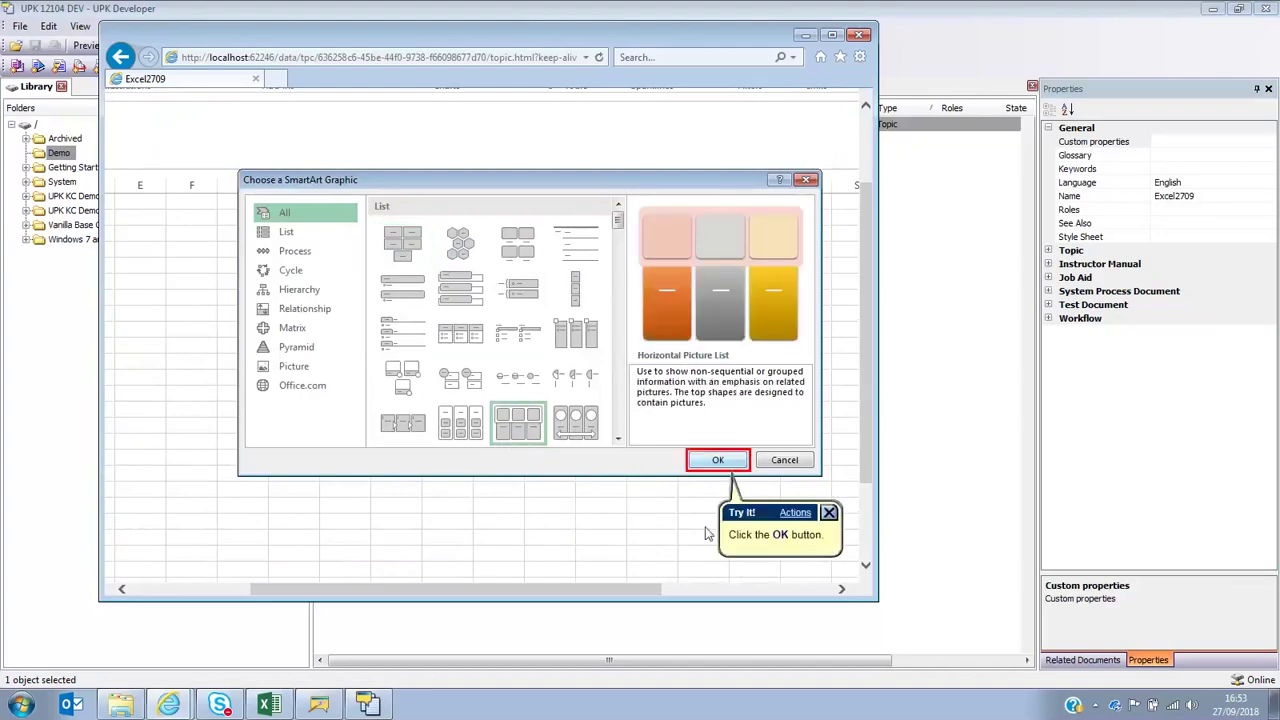
left_click(727, 461)
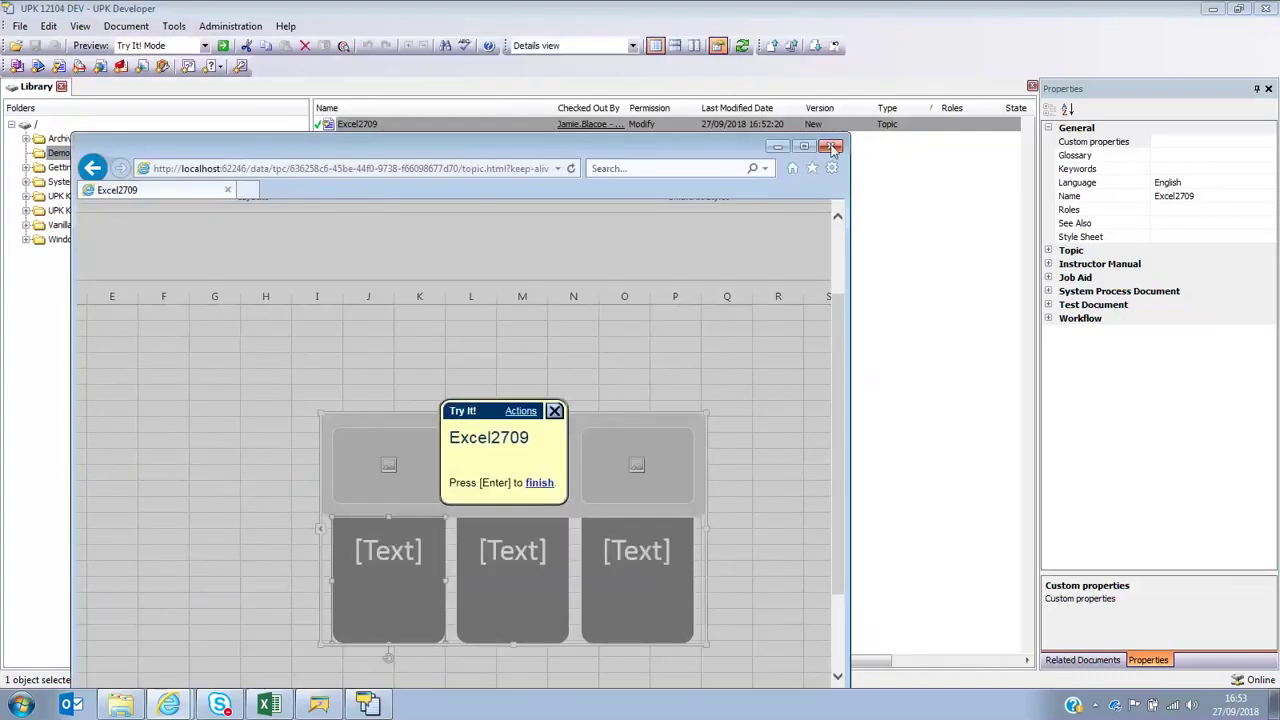
left_click(834, 147)
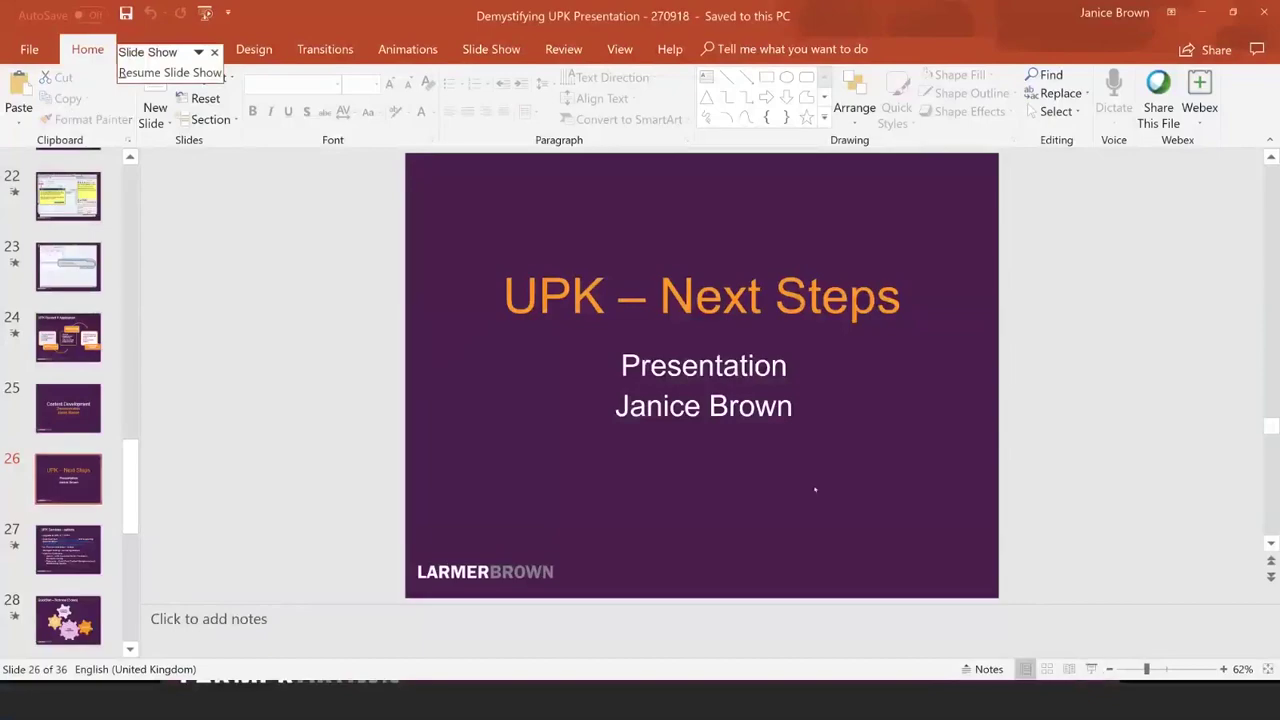
- Switch to PowerPoint and run the slide show from the "UPK – Next Steps" slide
key("shift+F5")
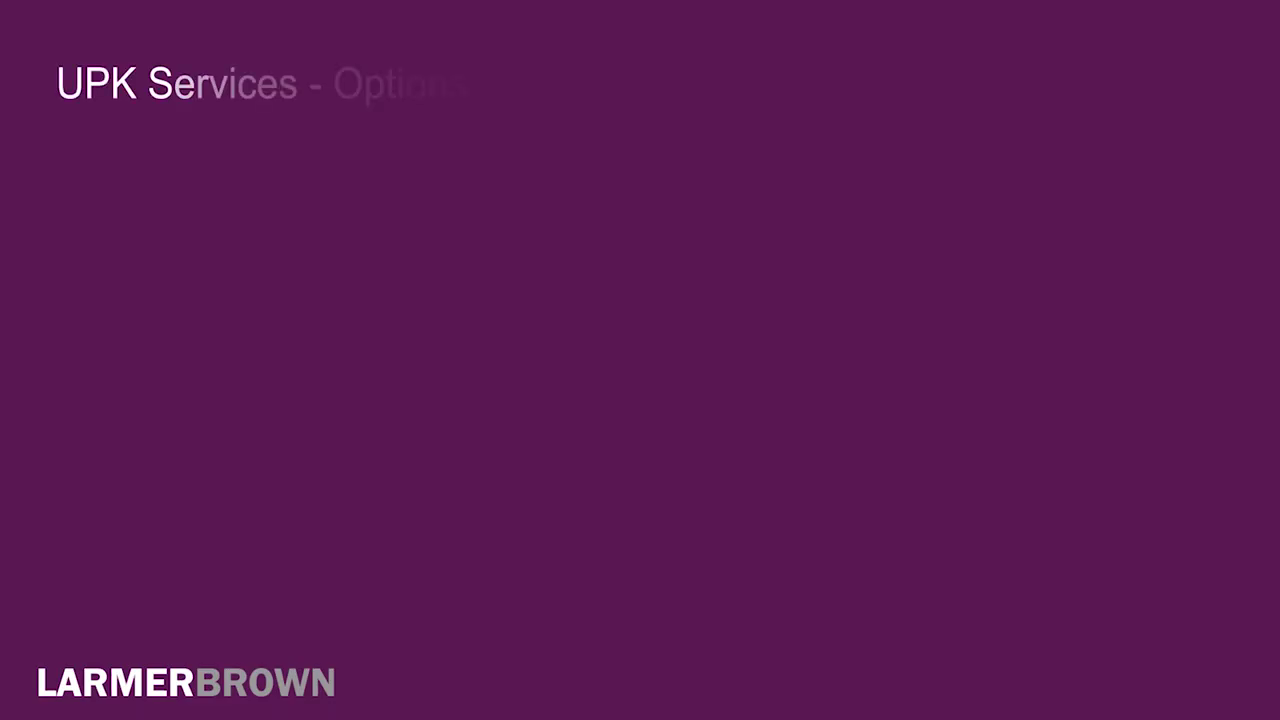